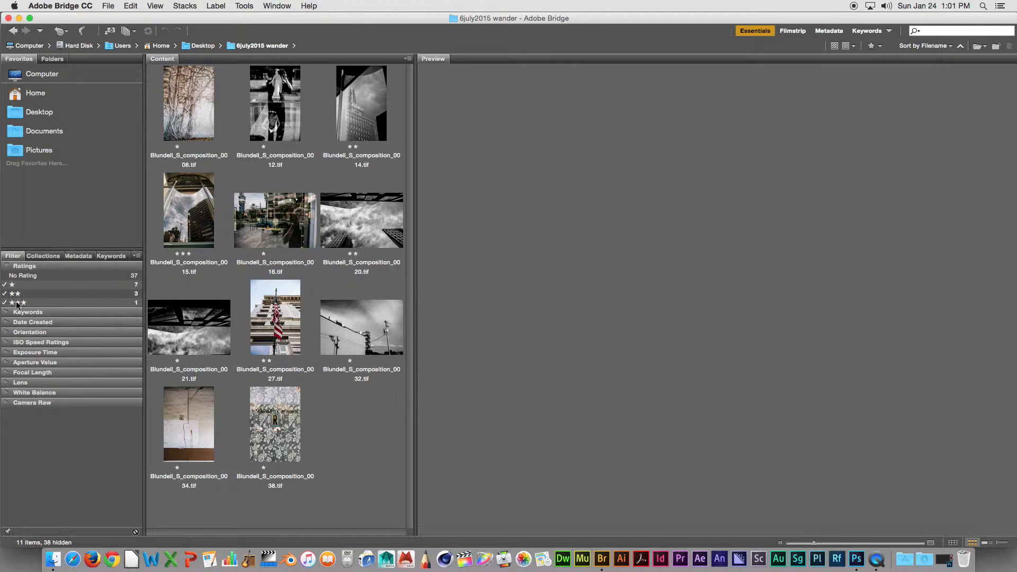
Step: Include the unrated images in the ratings filter and sort the folder's images by rating
left_click(7, 276)
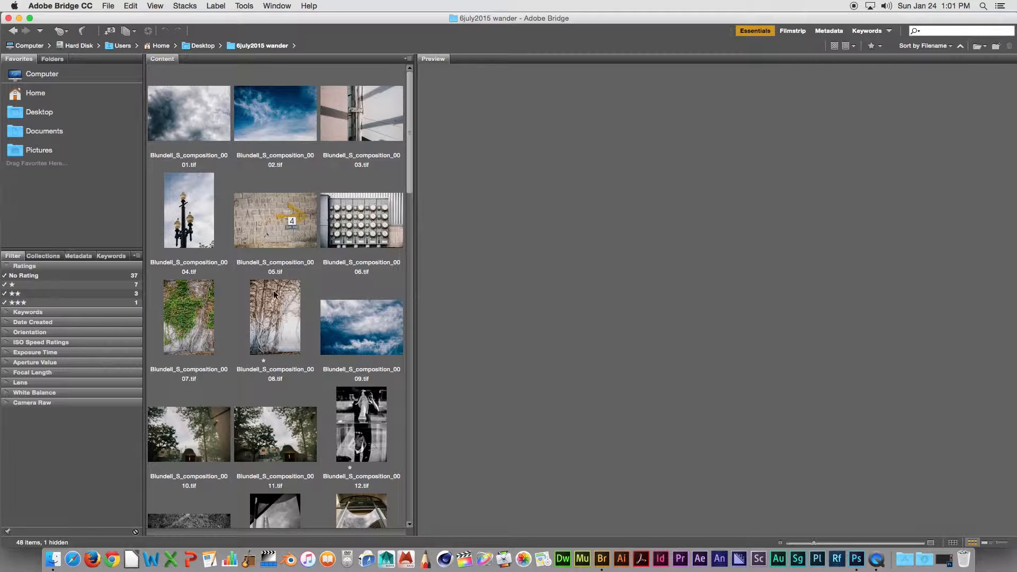
left_click(155, 6)
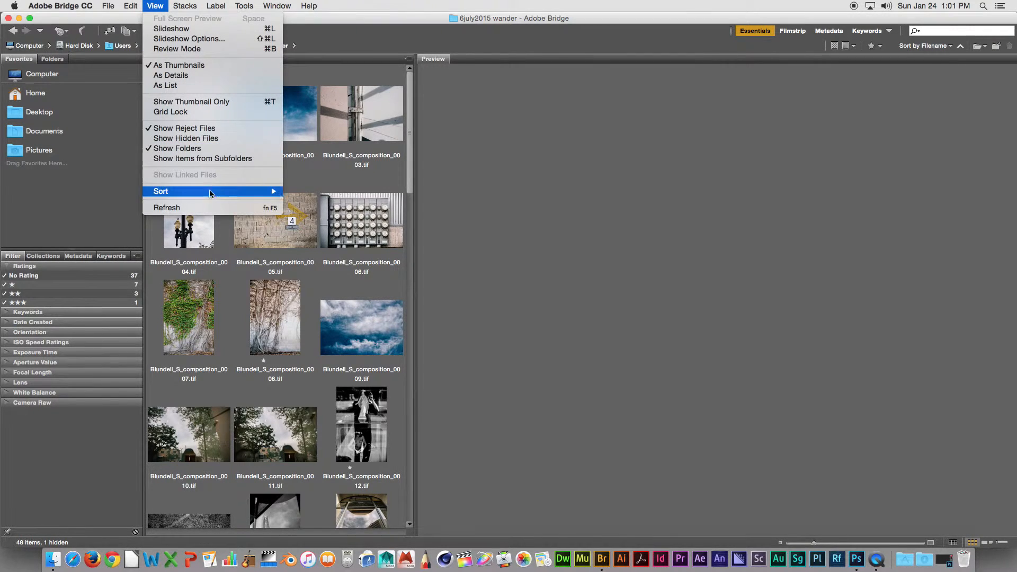
mouse_move(210, 192)
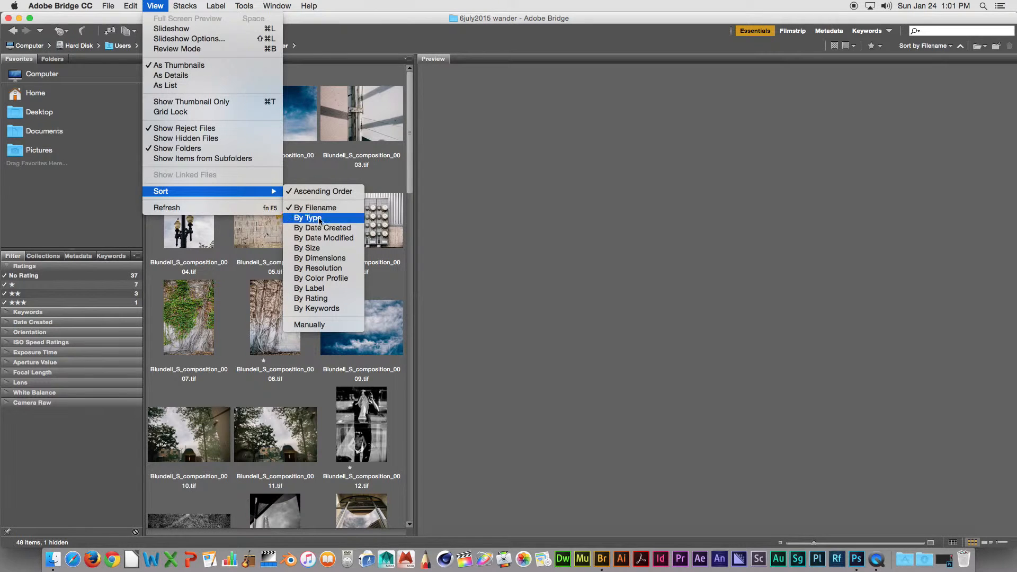
left_click(344, 297)
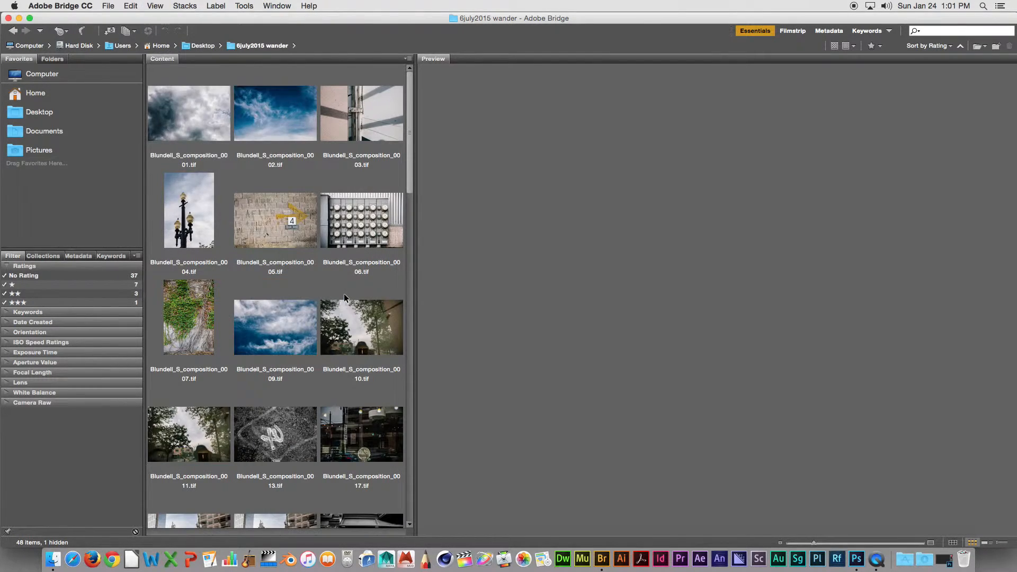
scroll(298, 265, "down", 15)
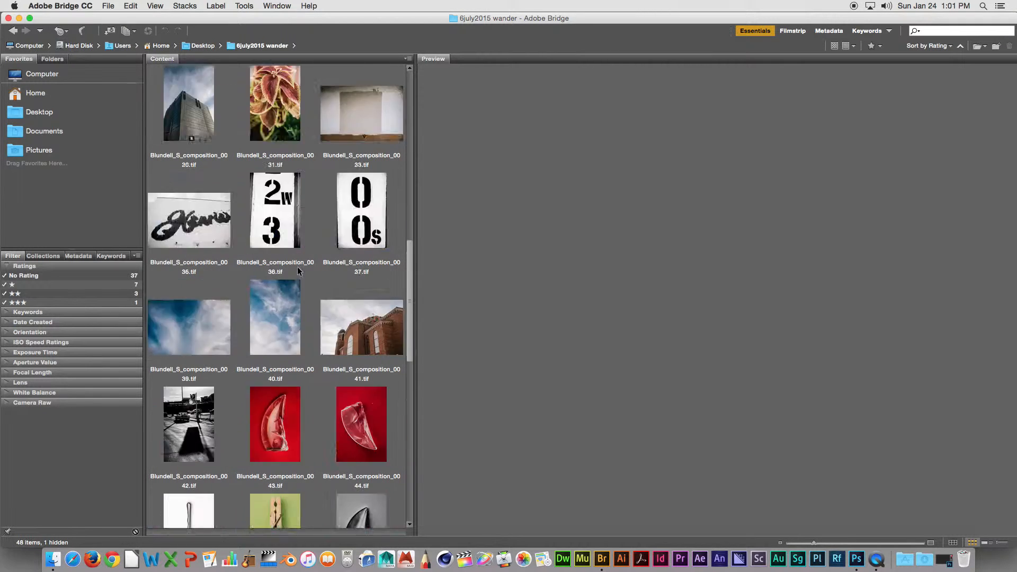
Step: Turn off ascending order so the highest-rated images come first
left_click(155, 6)
mouse_move(209, 189)
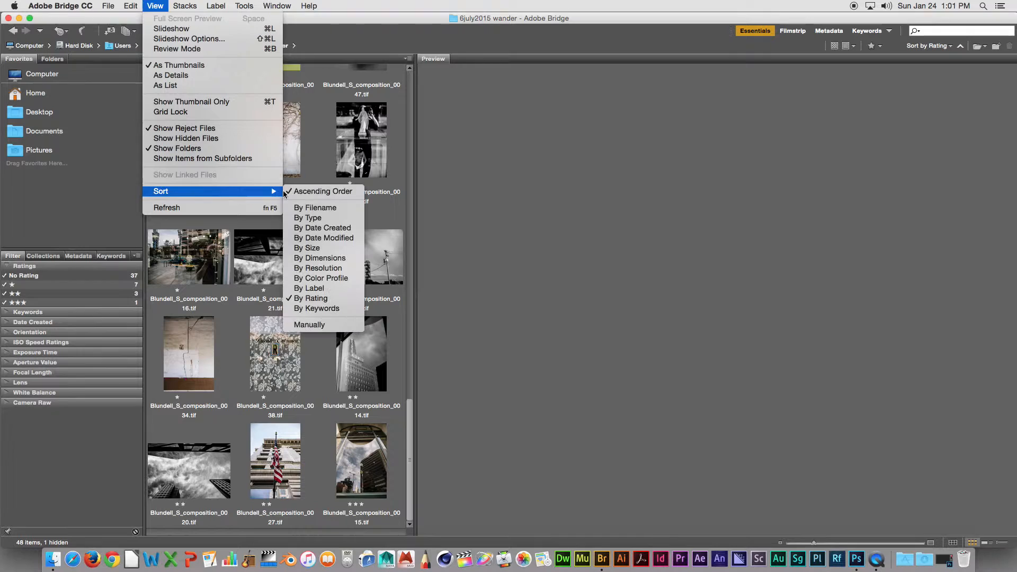
left_click(310, 191)
scroll(286, 222, "up", 15)
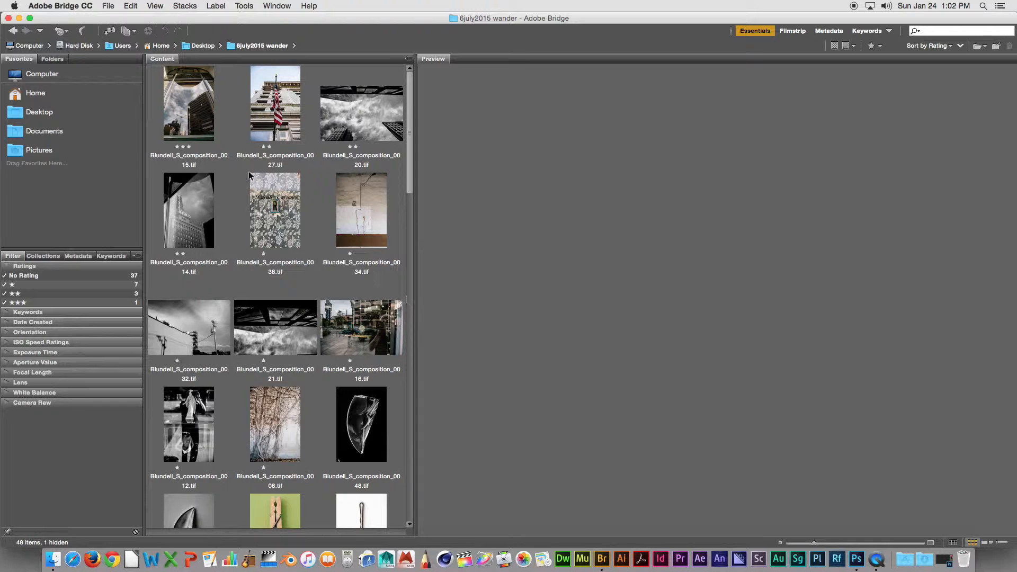
Step: Select all images in the folder and send them to Photoshop's Image Processor, agreeing to queue the command
left_click(210, 120)
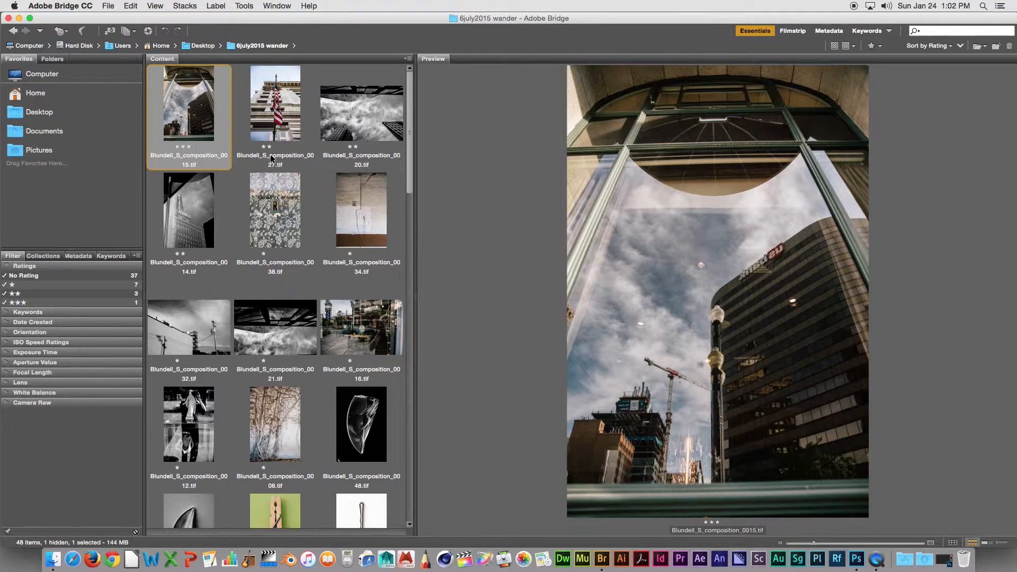
left_click(129, 6)
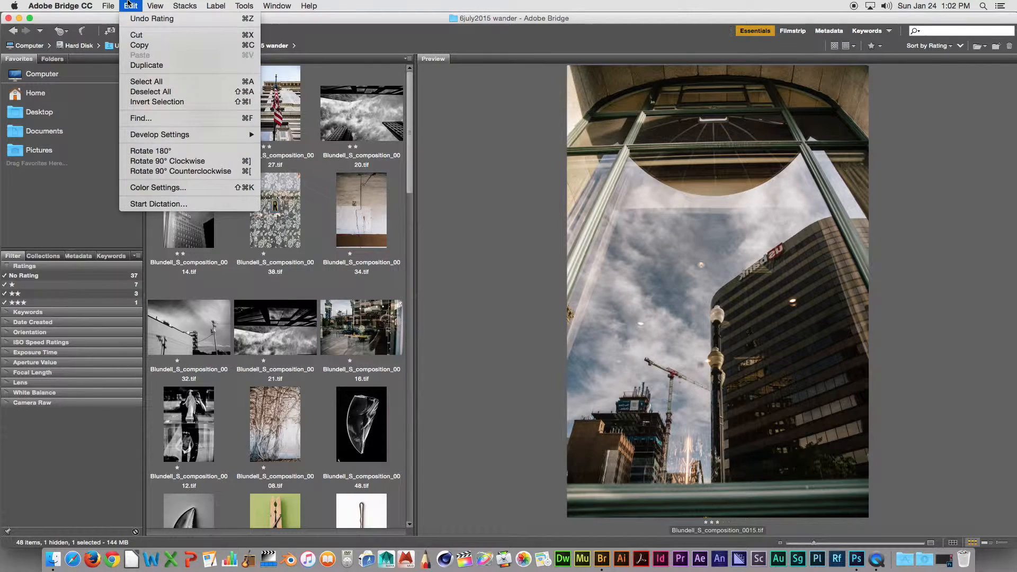
left_click(155, 82)
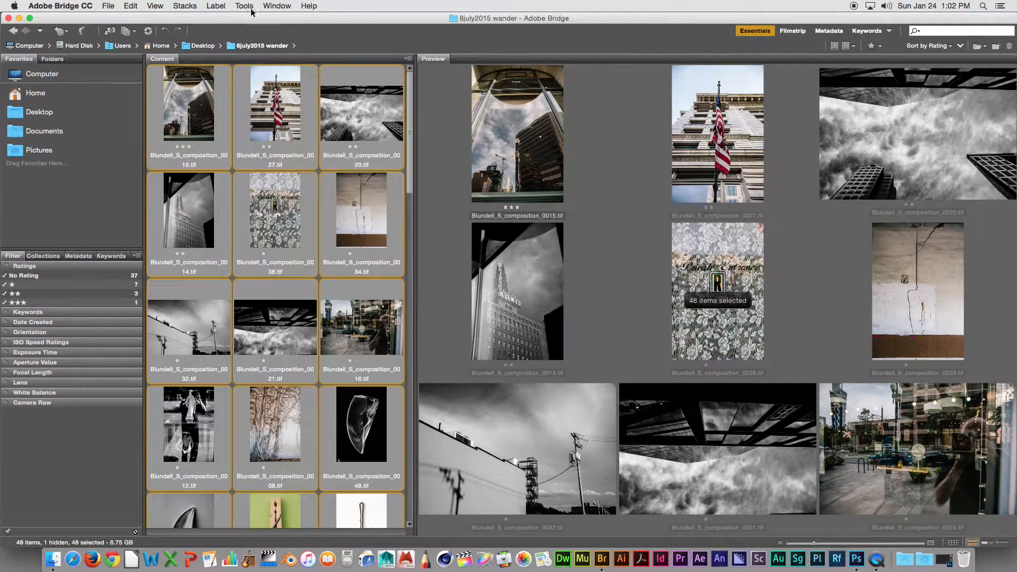
left_click(244, 6)
mouse_move(270, 99)
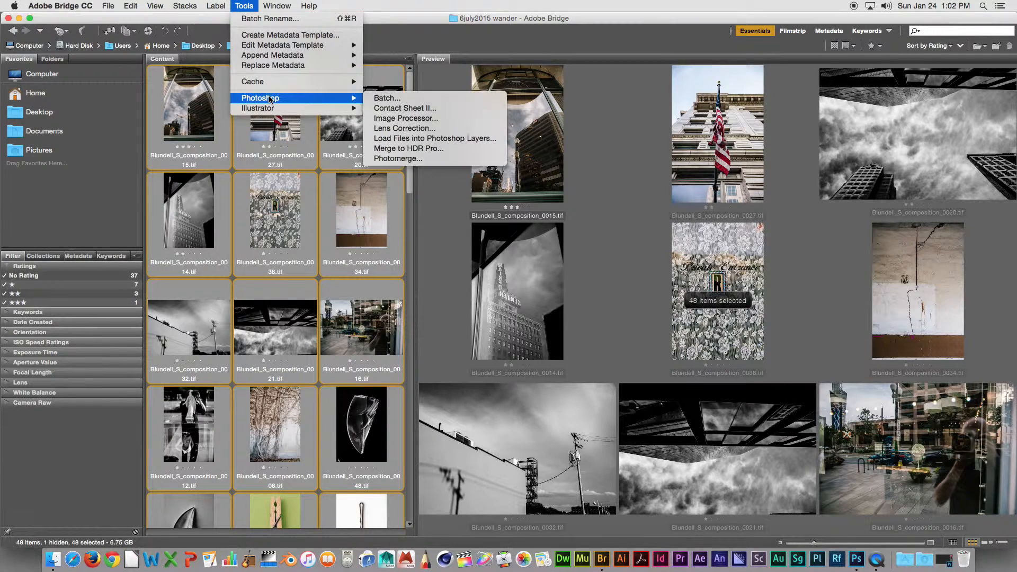
left_click(462, 118)
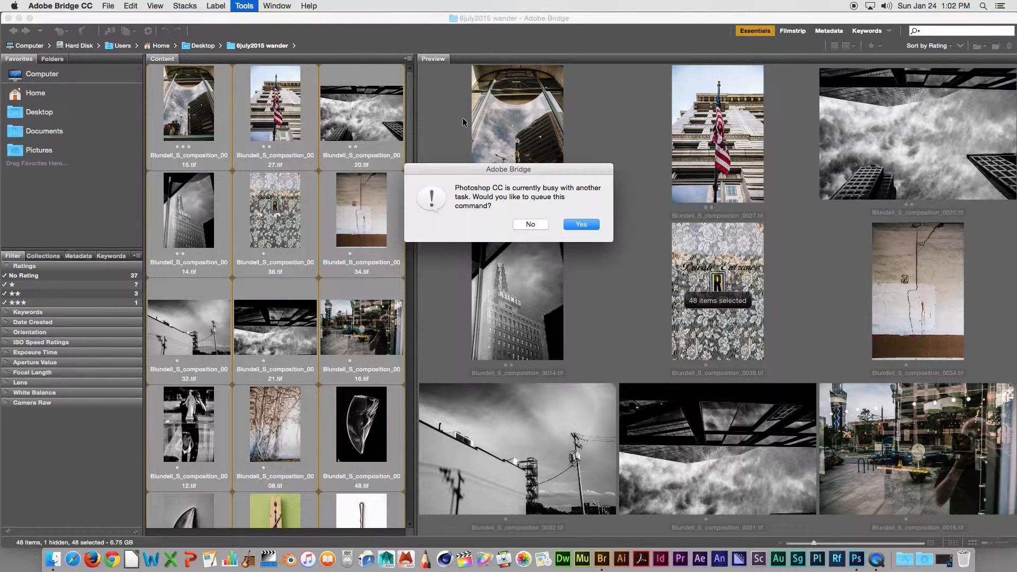
left_click(577, 224)
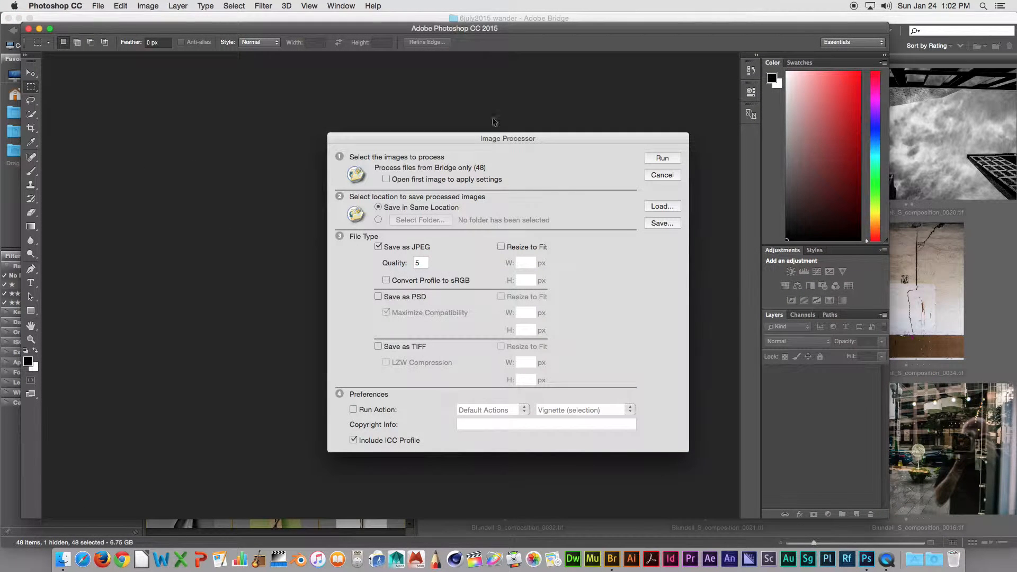
Step: Set the JPEG quality to 12 in the Image Processor
left_click_drag(536, 139, 497, 128)
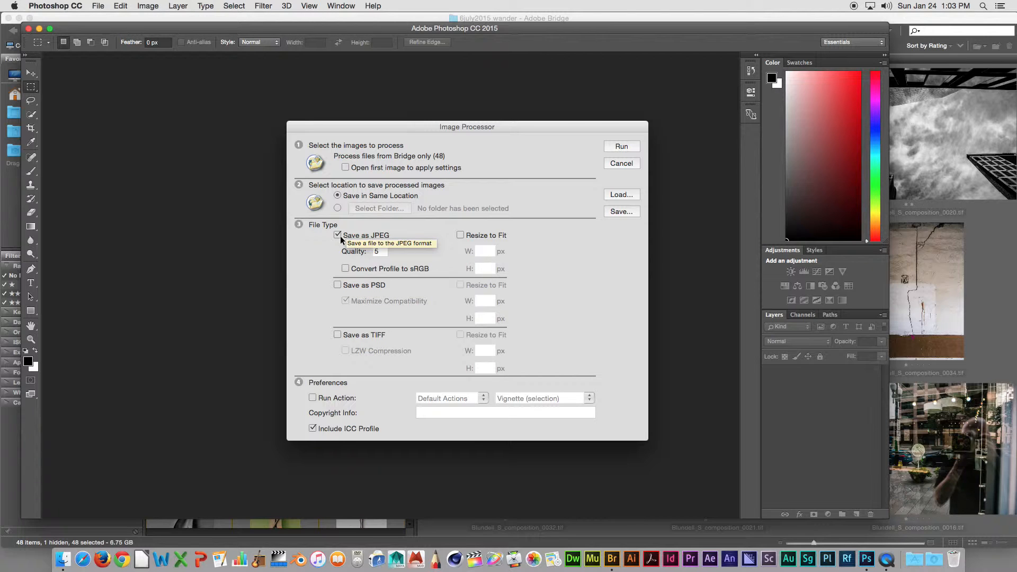
left_click(375, 252)
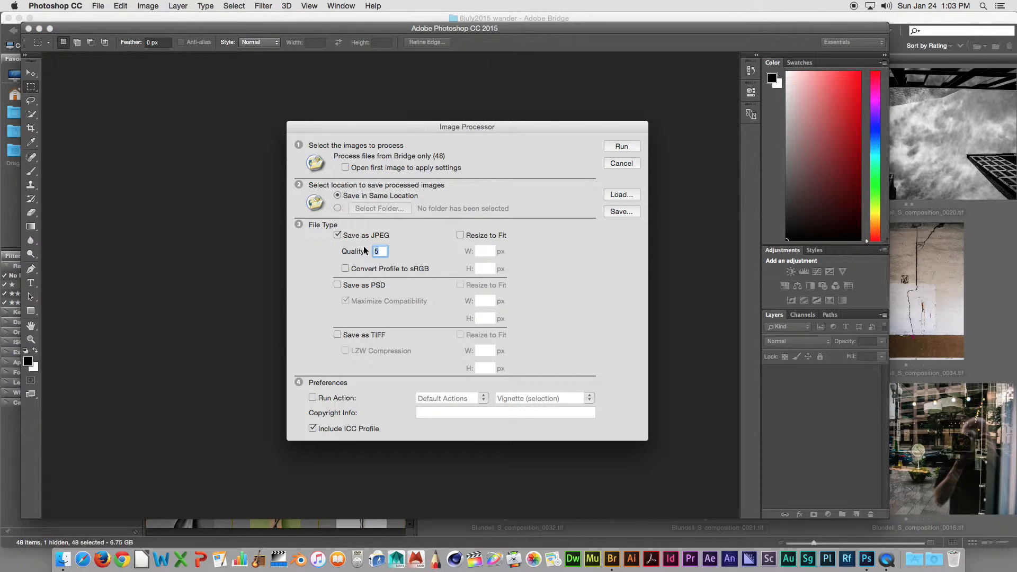
type("12")
Step: Enable Resize to Fit for the JPEGs at 1200 px wide by 1200 px high and run the Image Processor
left_click(460, 235)
left_click(479, 250)
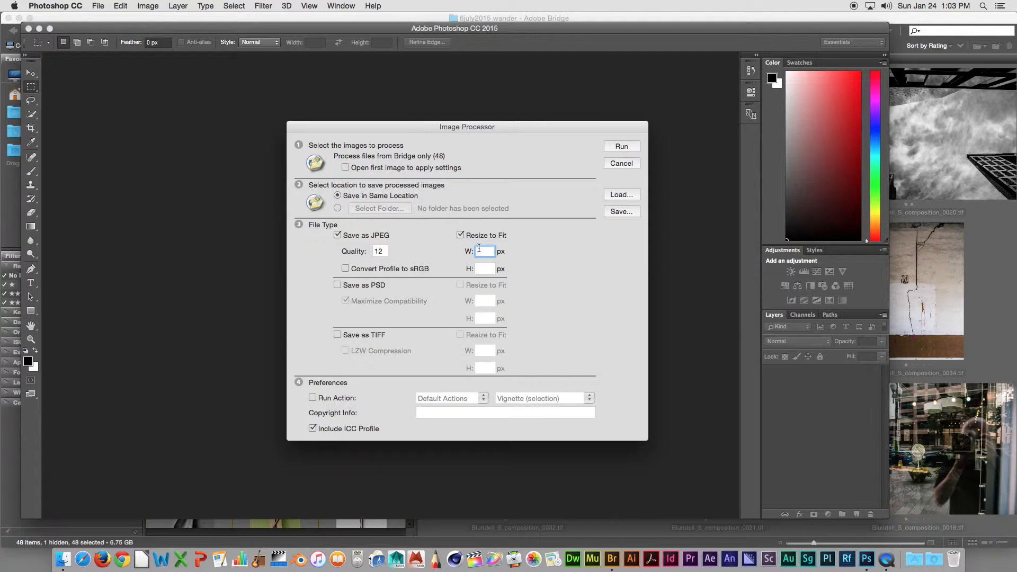
type("12")
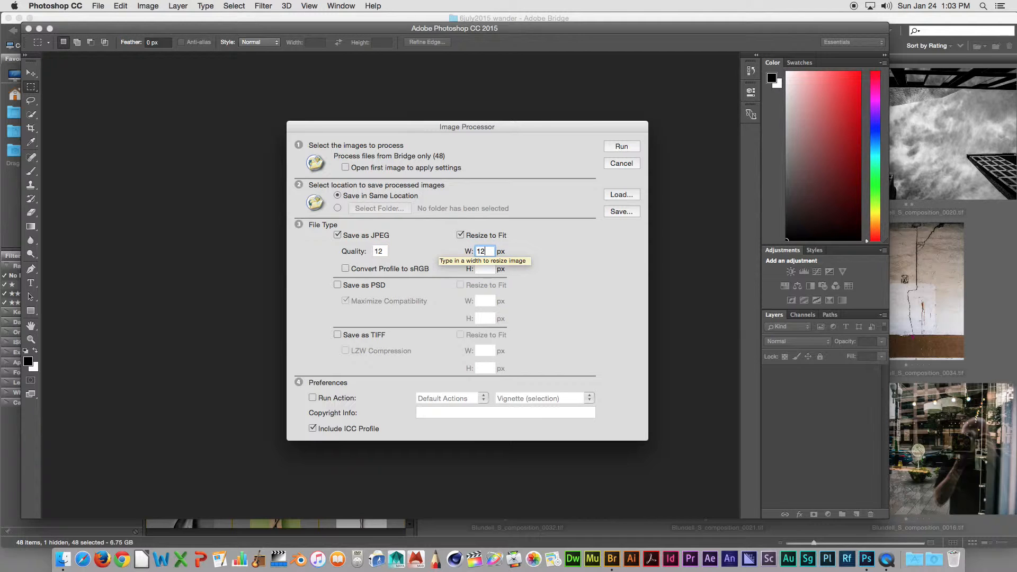
type("00")
key("Tab")
type("12")
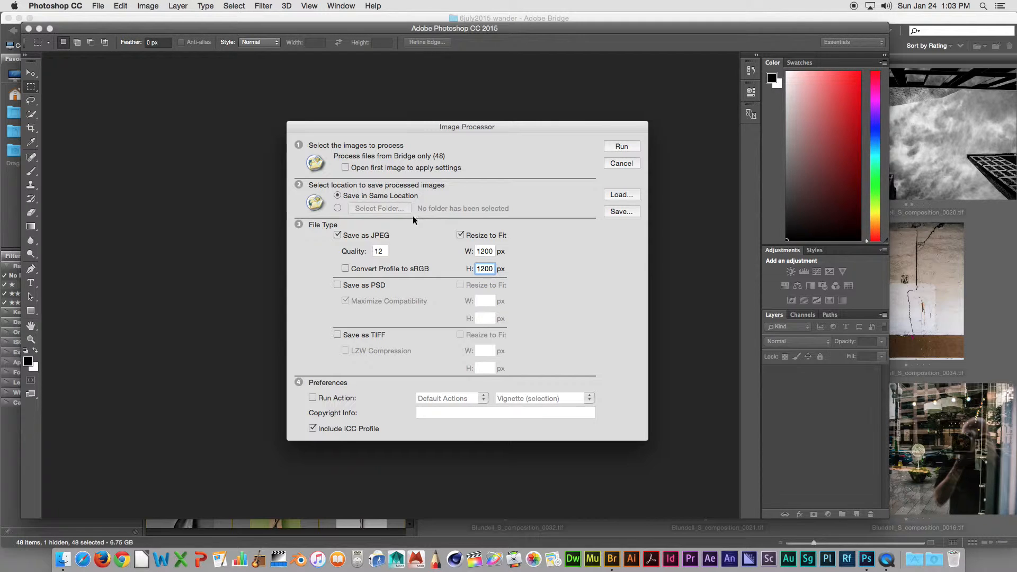
left_click(623, 147)
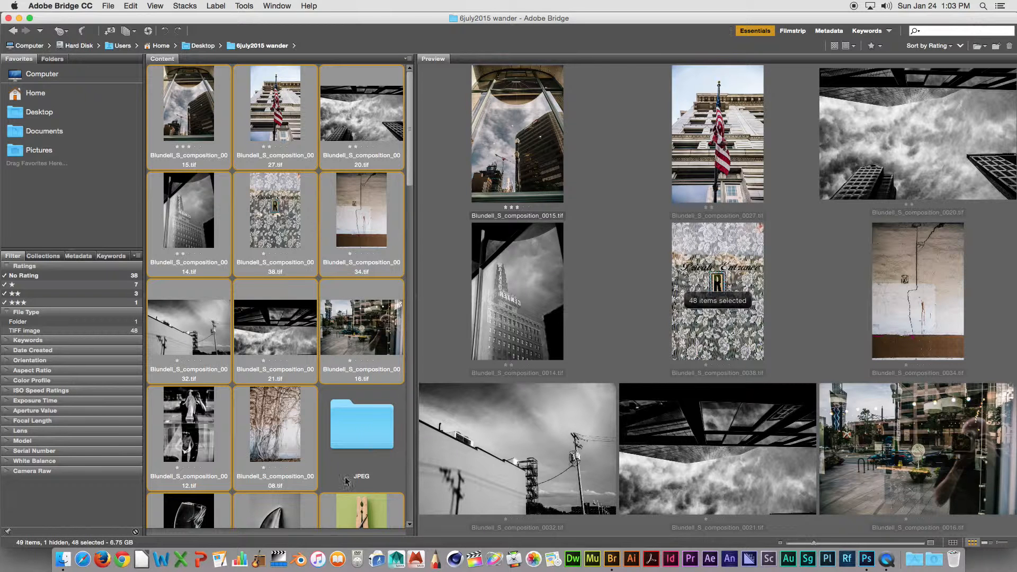
Step: Move the Bridge window aside to reveal Photoshop's processing and open the JPEG output folder
scroll(361, 427, "down", 5)
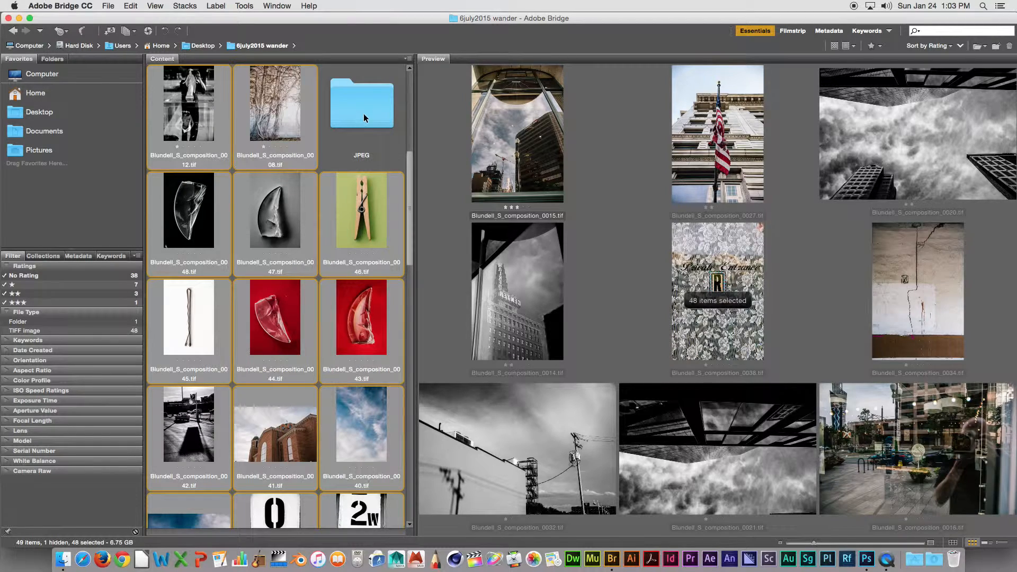
left_click_drag(350, 17, 406, 208)
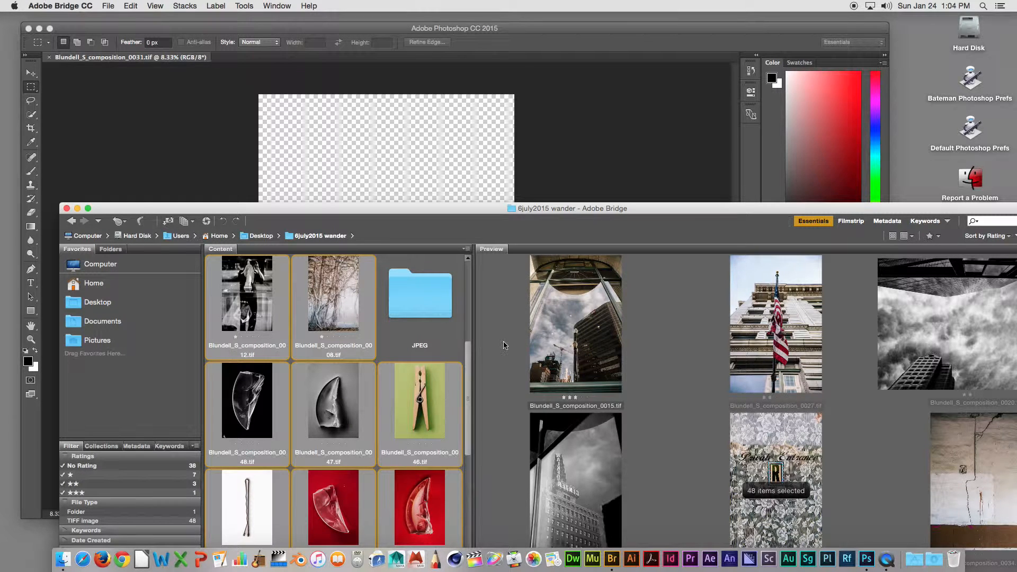
left_click(417, 296)
double_click(417, 297)
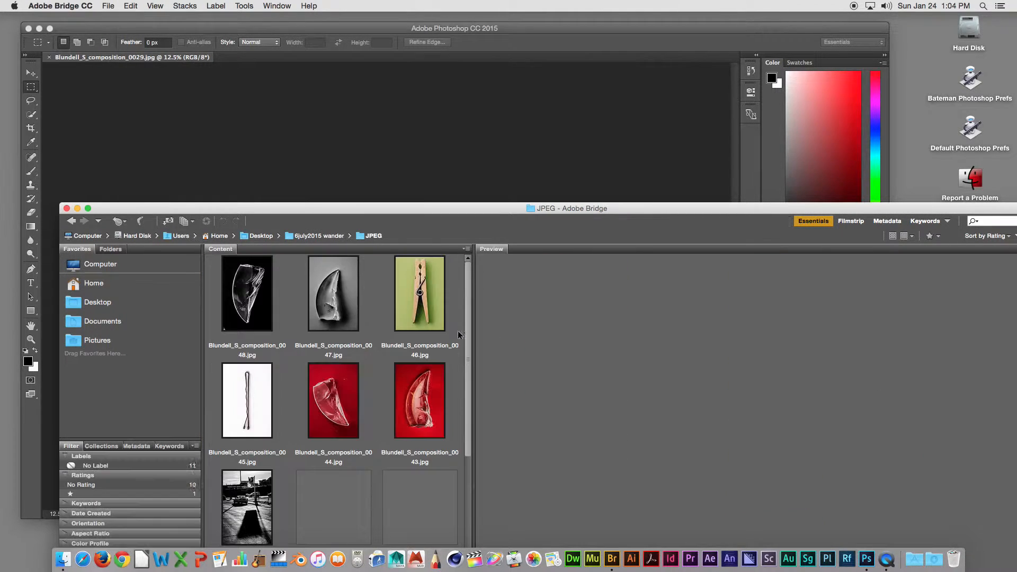
Step: Move the Bridge window back up and widen the thumbnail area to review the exported JPEGs
left_click_drag(416, 208, 363, 5)
left_click_drag(484, 303, 743, 311)
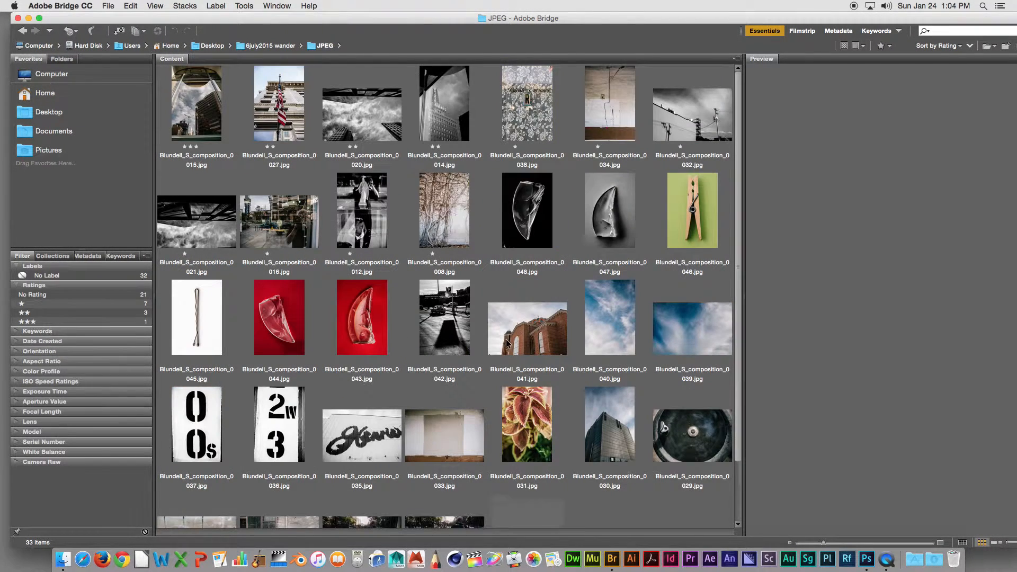
scroll(514, 344, "down", 3)
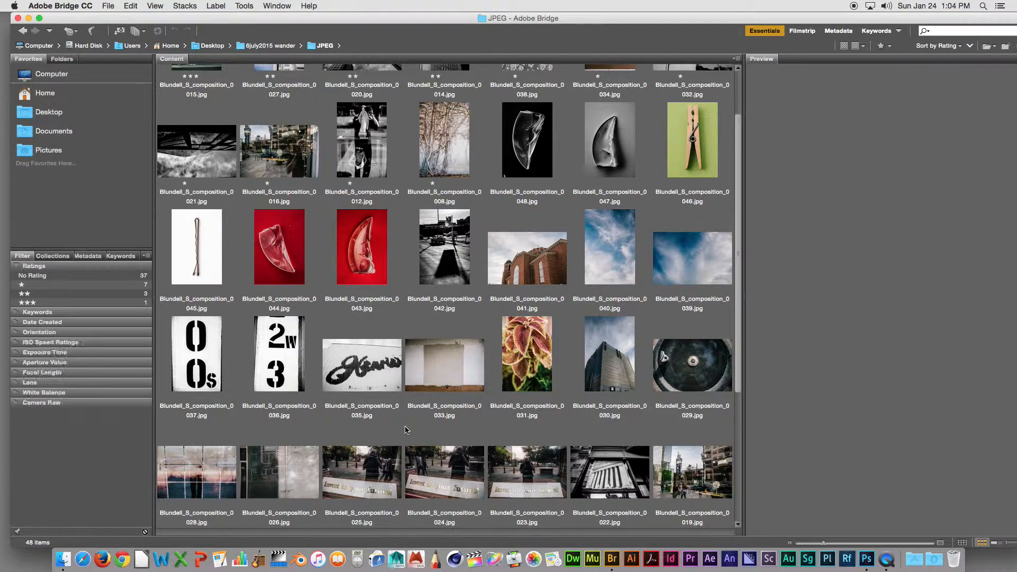
scroll(406, 245, "down", 4)
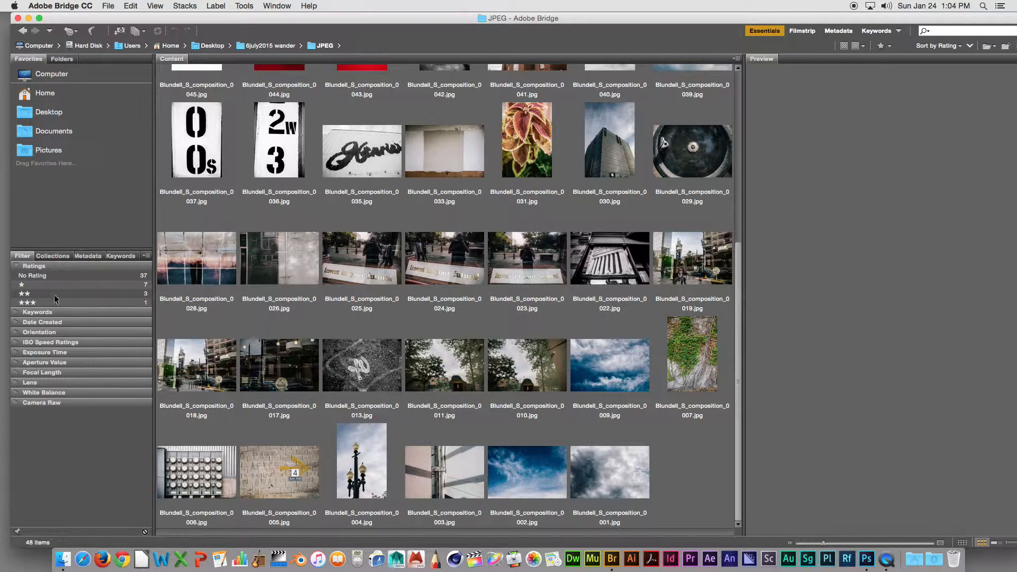
Step: Filter the JPEGs to one-, two- and three-star ratings, select image 0015 and enlarge the preview area
left_click(16, 291, "shift")
left_click(17, 286)
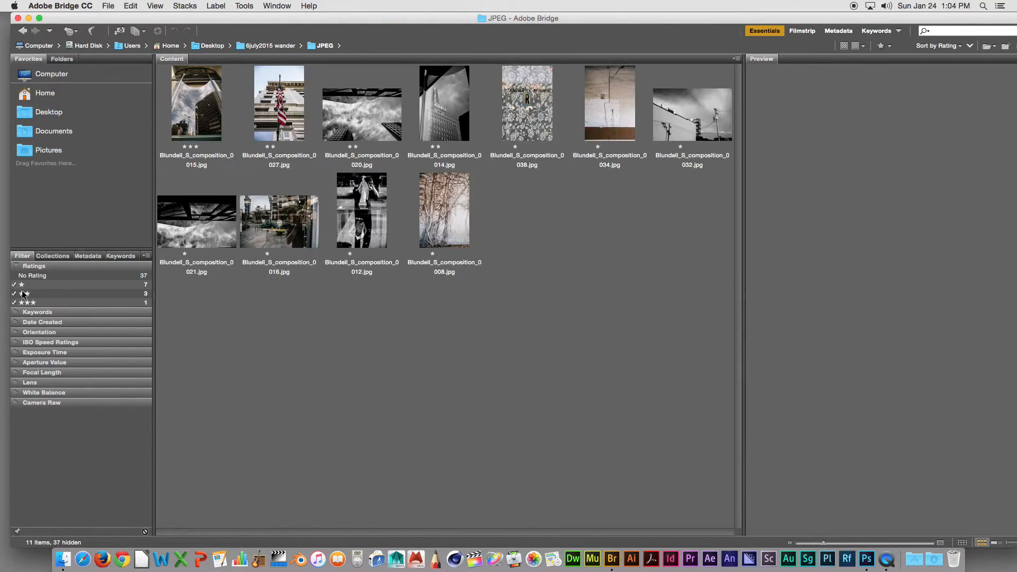
left_click(197, 107)
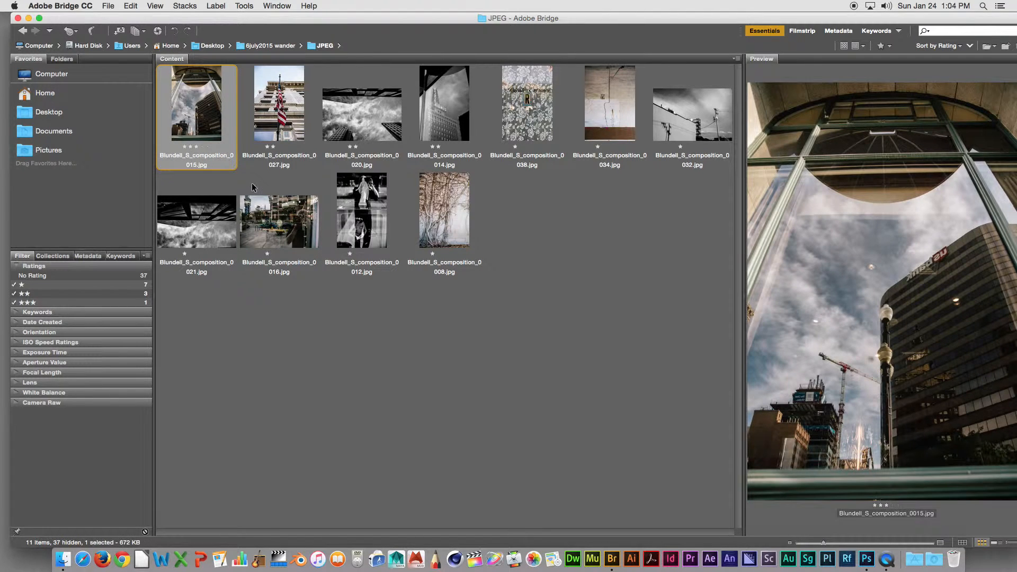
left_click_drag(745, 293, 462, 292)
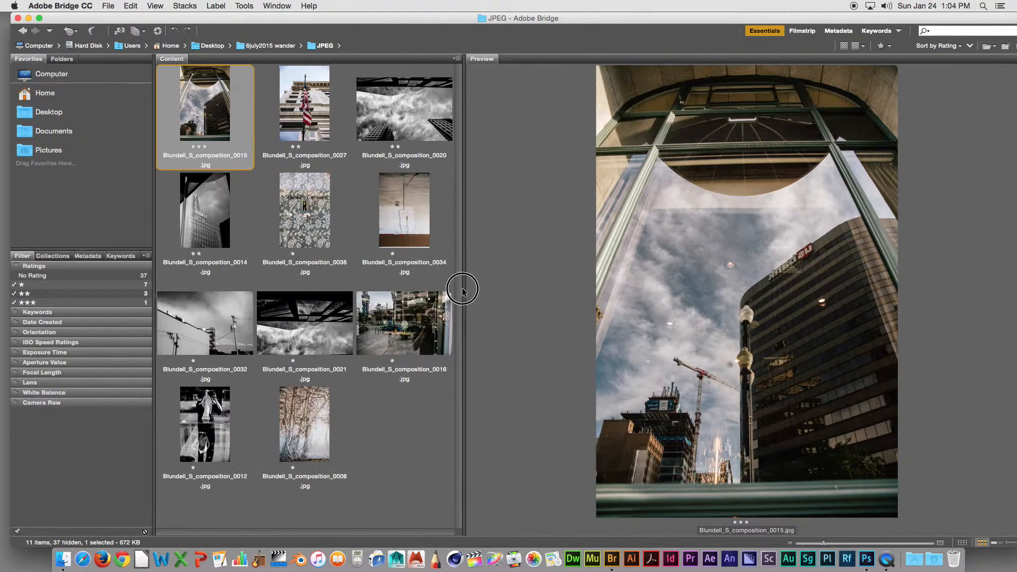
Step: Compare the file metadata of the 0015 JPEG with that of its TIFF original in the 6july2015 wander folder
left_click(91, 256)
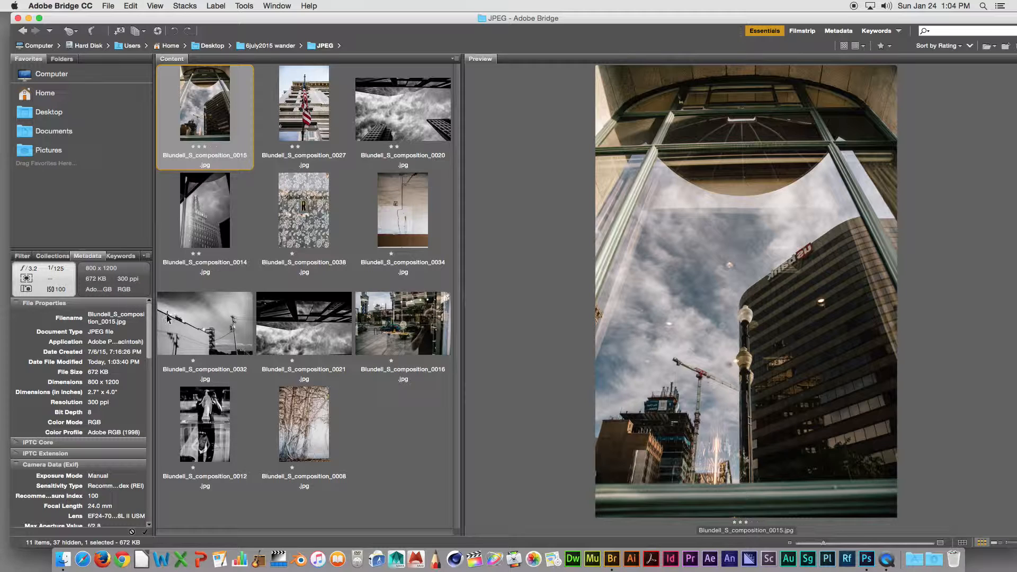
left_click(22, 31)
left_click(209, 116)
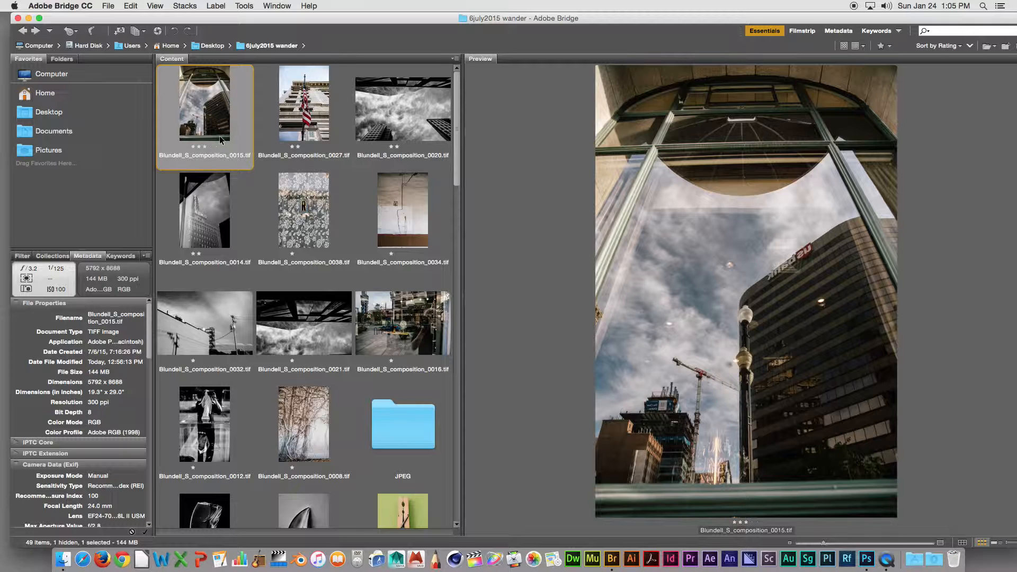
Step: Reopen the JPEG folder, look through the exported images and check the metadata of images 0015, 0027 and 0020
left_click(392, 431)
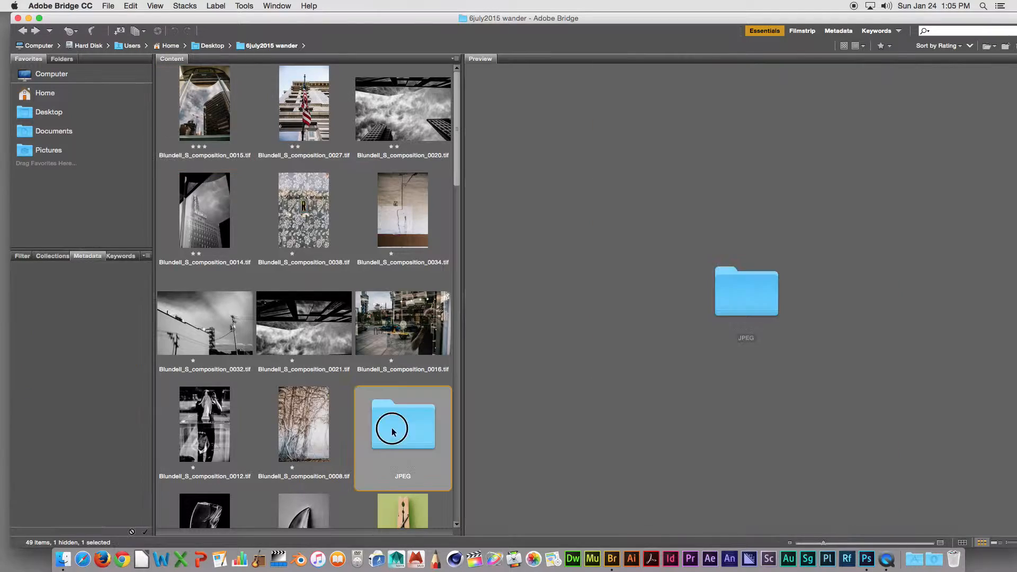
double_click(393, 431)
left_click(205, 126)
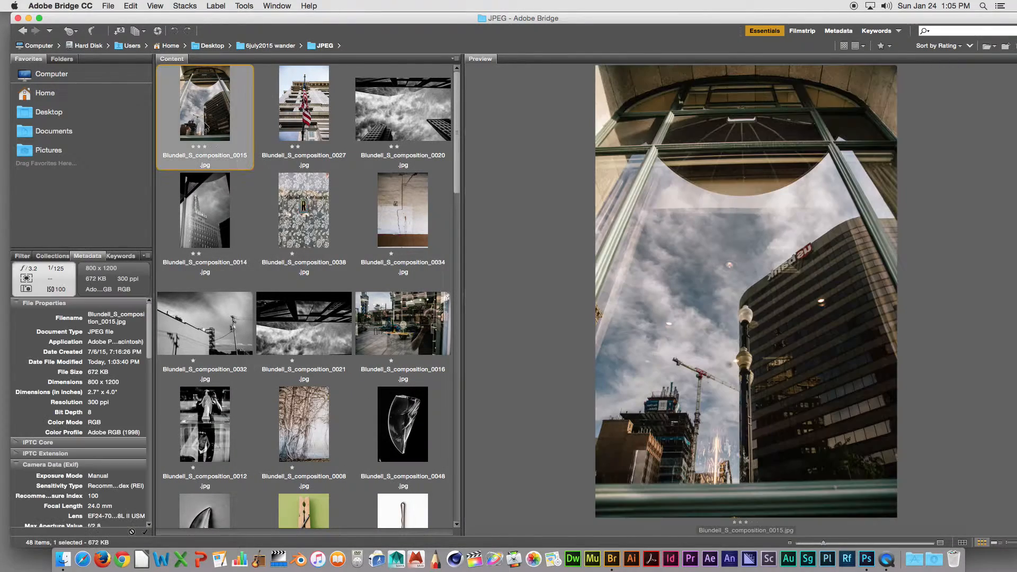
scroll(354, 368, "down", 15)
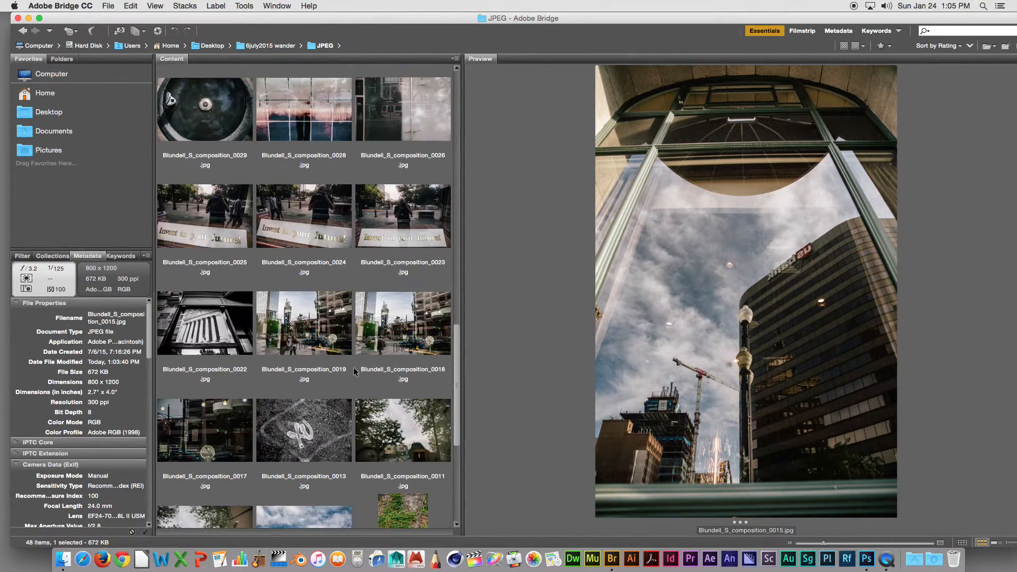
scroll(353, 367, "up", 15)
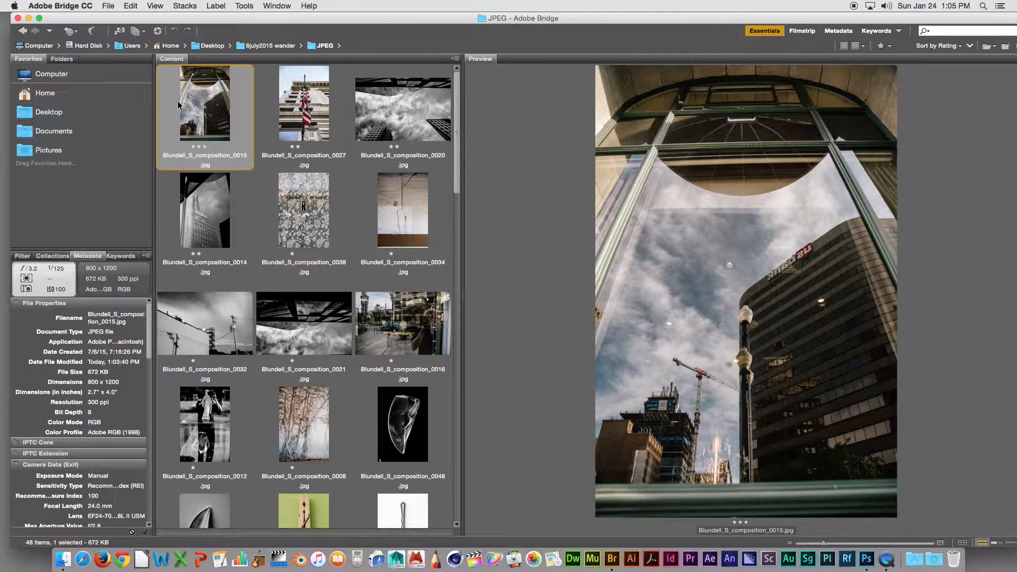
left_click(299, 117)
left_click(368, 114)
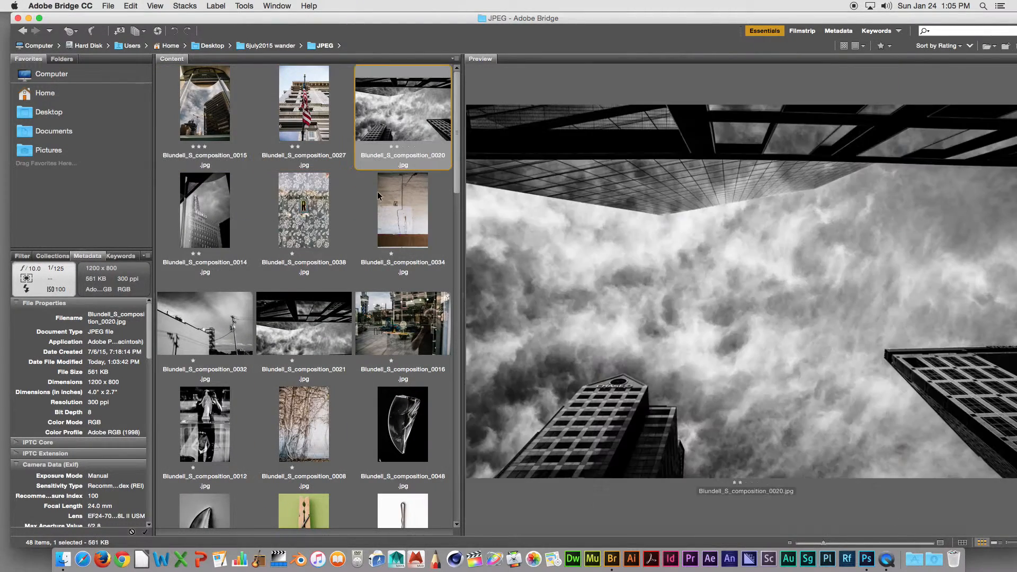
Step: Preview the exported JPEG images 0034, 0038 and 0014
left_click(379, 196)
left_click(318, 209)
left_click(242, 221)
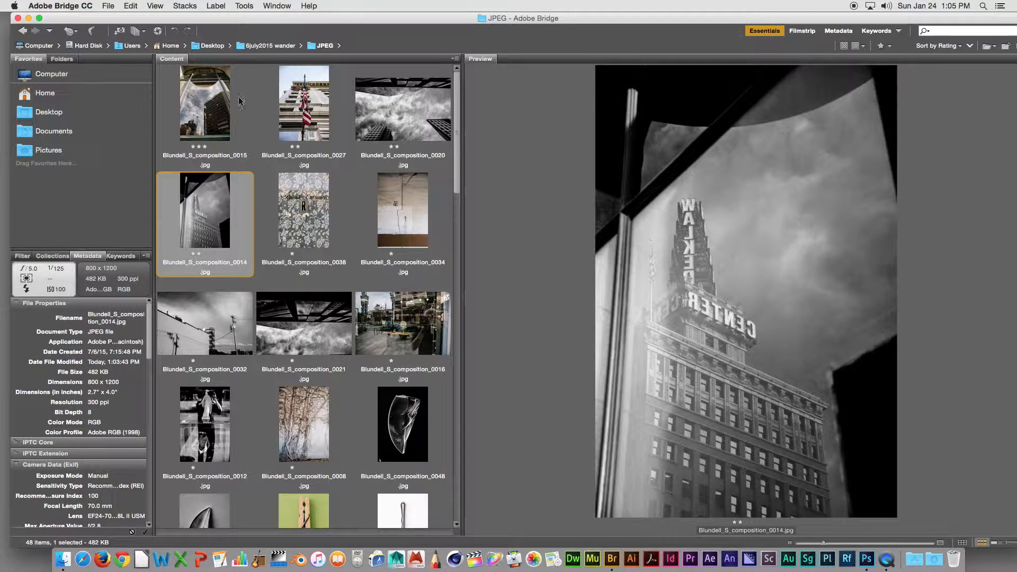
Step: Return to the 6july2015 wander folder and rename its JPEG subfolder to the photographer's last name and first initial followed by _composition_proof
left_click(23, 32)
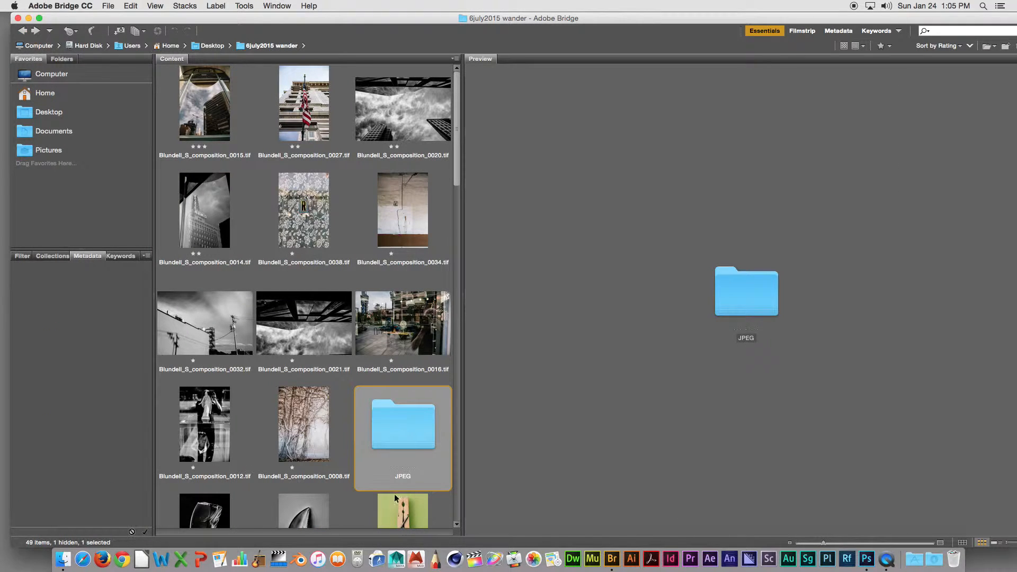
left_click(402, 476)
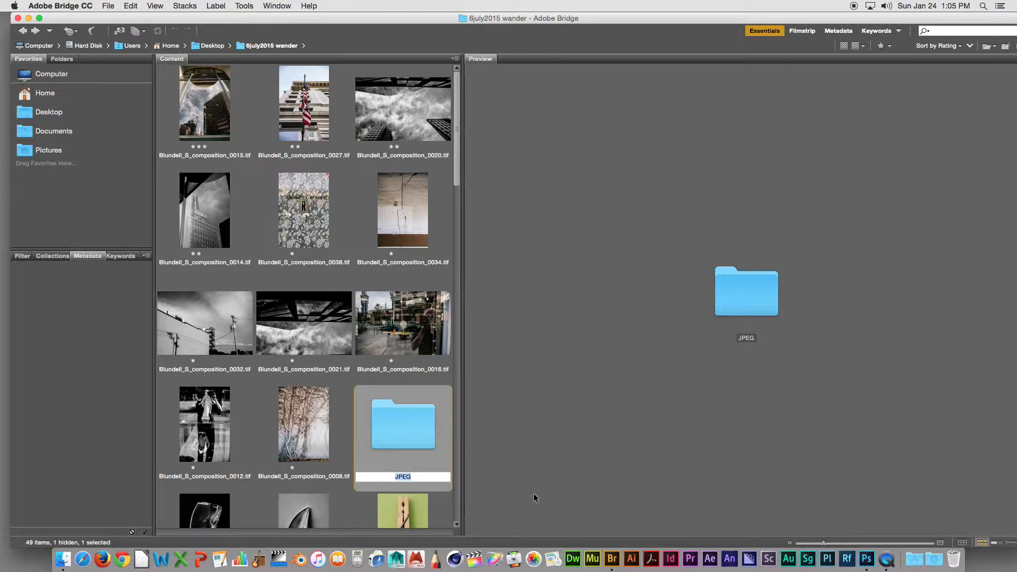
type("Blundell_ S_composition_proof")
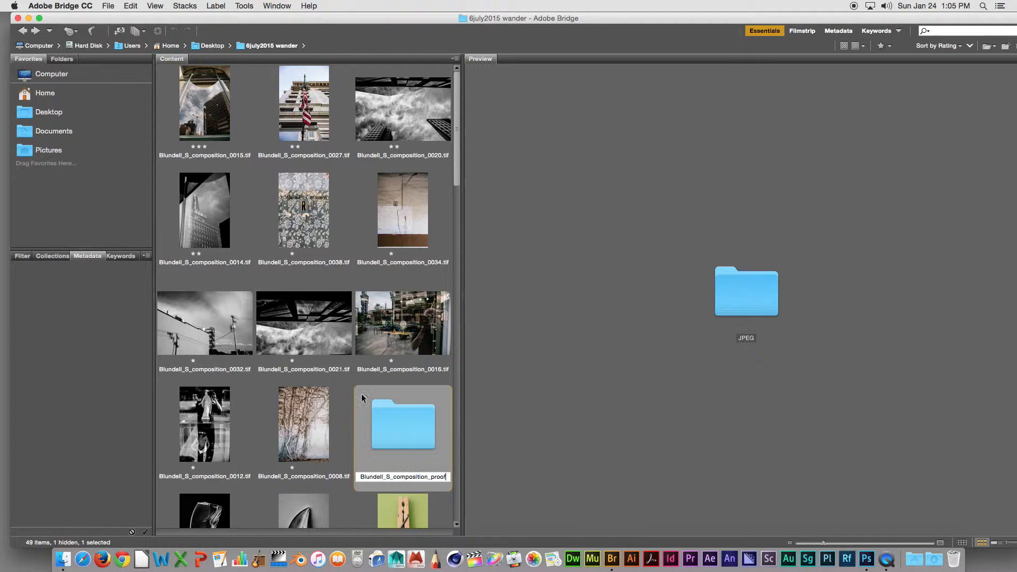
left_click(304, 323)
left_click(402, 428)
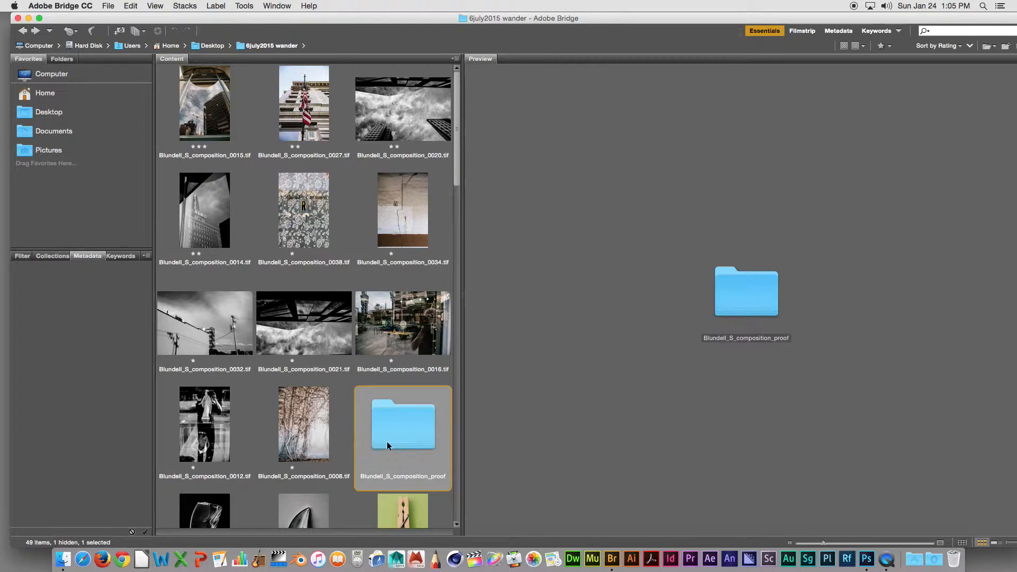
Step: Open the renamed proof folder, preview JPEGs 0015, 0014, 0038, 0030 and 0017, and return to the 6july2015 wander folder
double_click(408, 423)
left_click(208, 133)
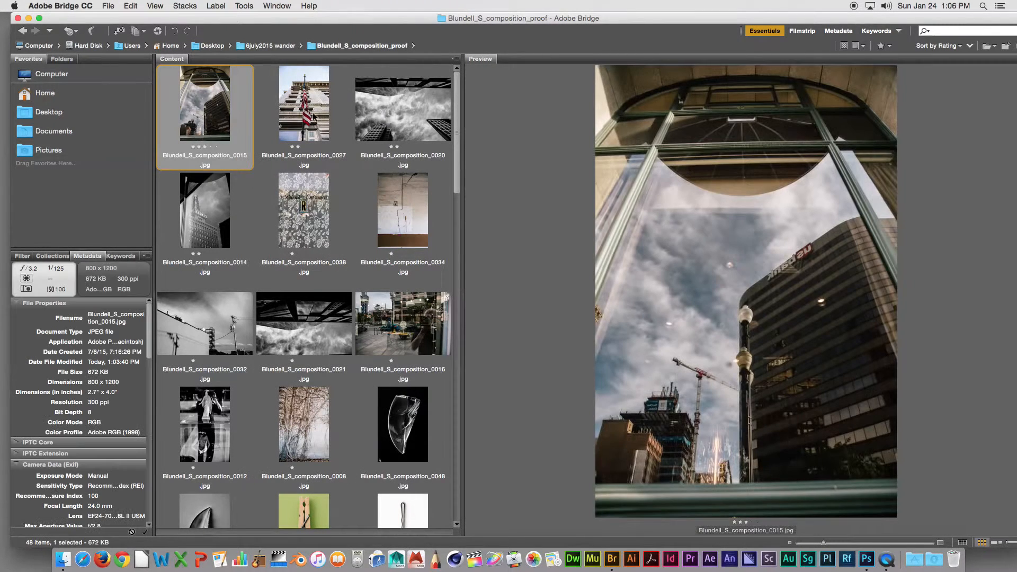
left_click(204, 223)
left_click(282, 223)
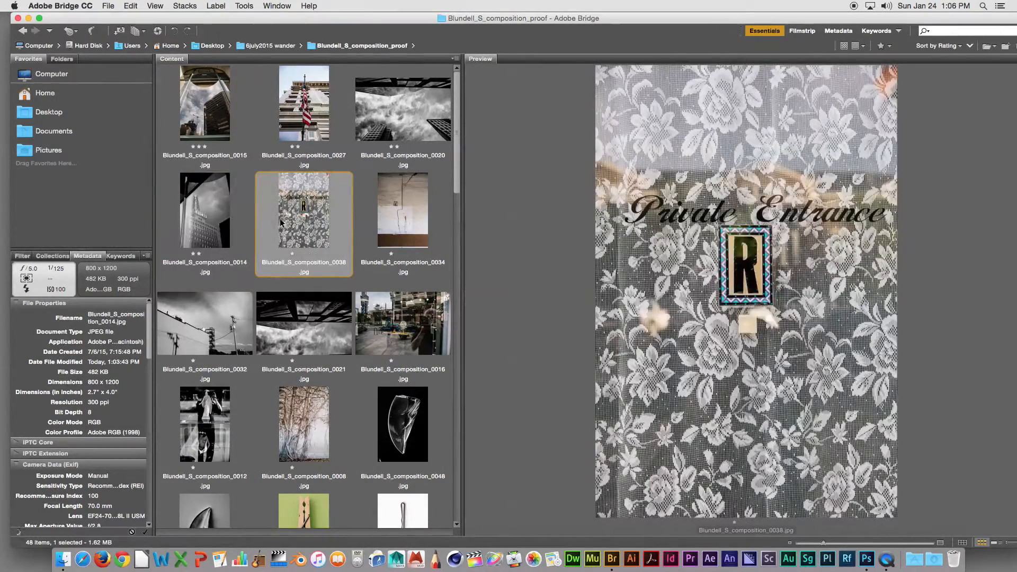
scroll(254, 420, "down", 15)
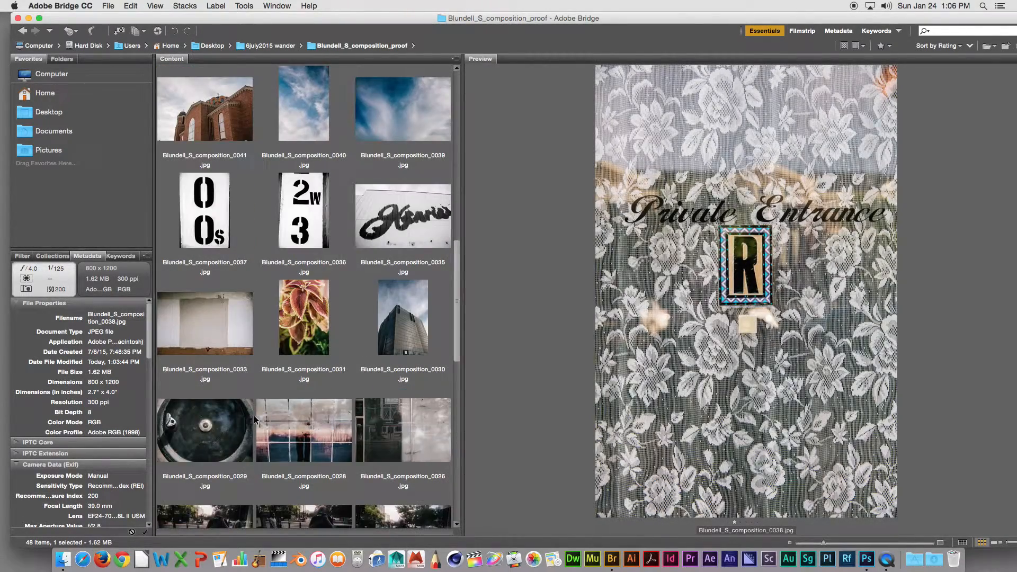
left_click(418, 318)
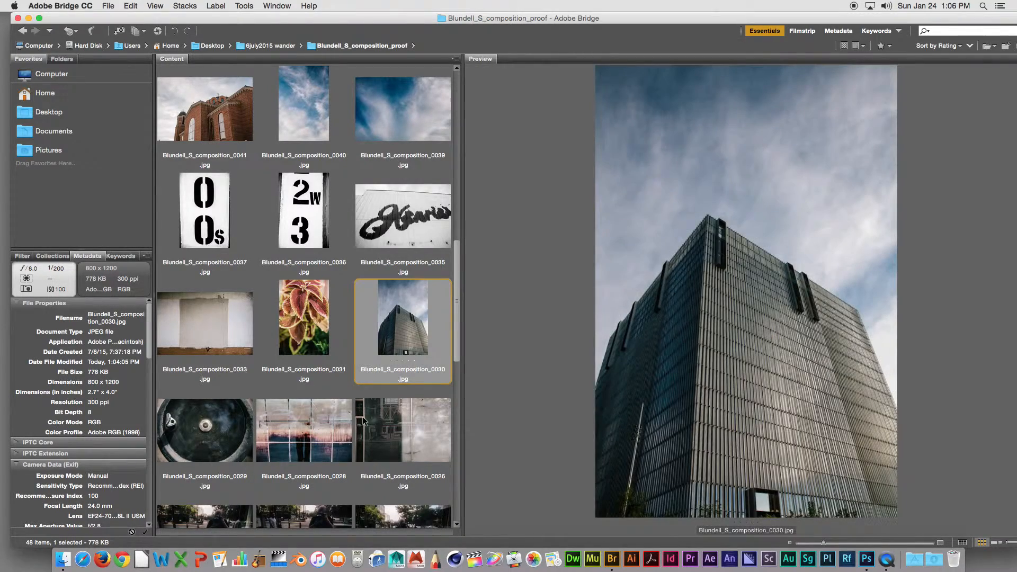
scroll(312, 450, "down", 8)
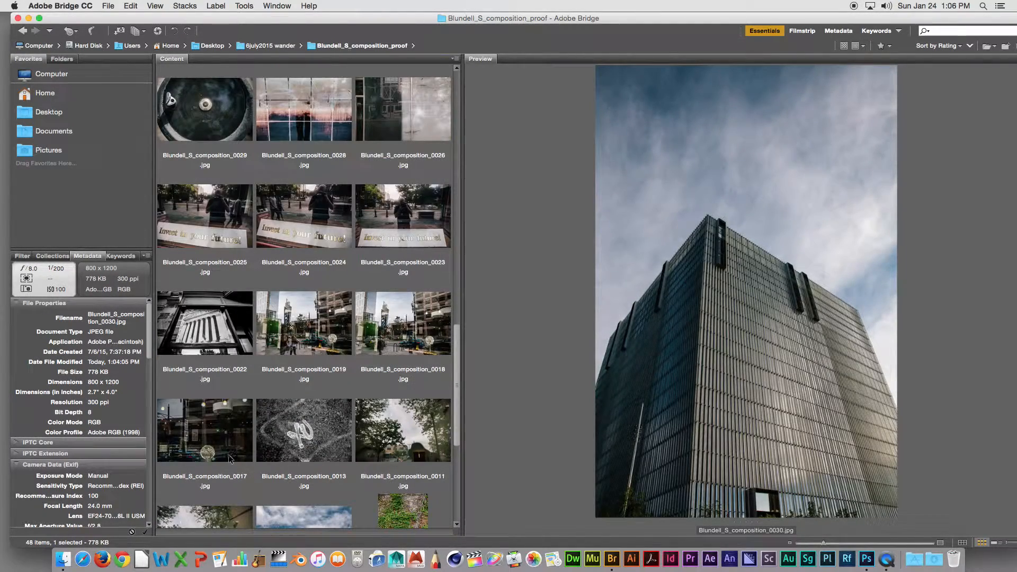
left_click(218, 450)
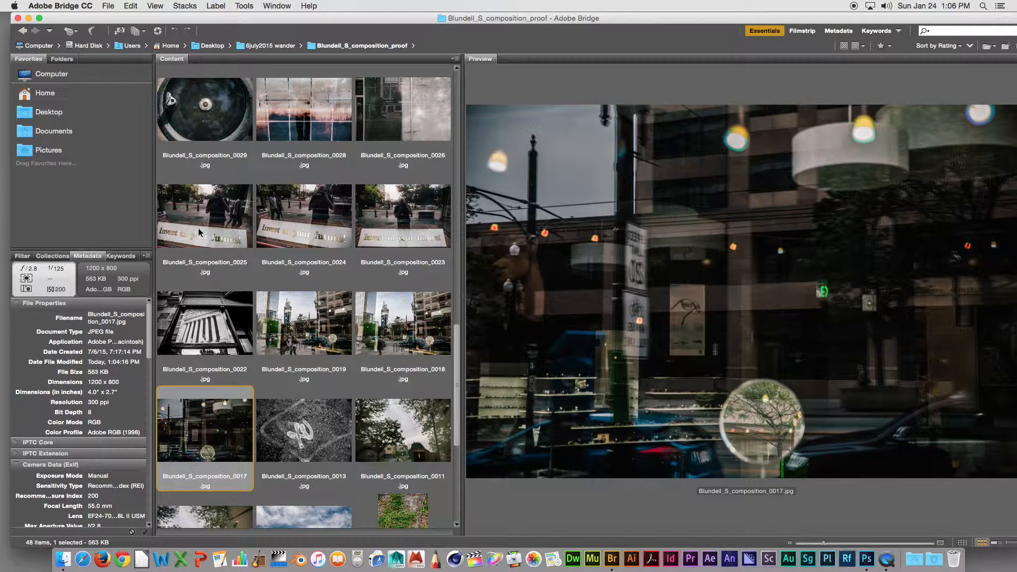
left_click(23, 31)
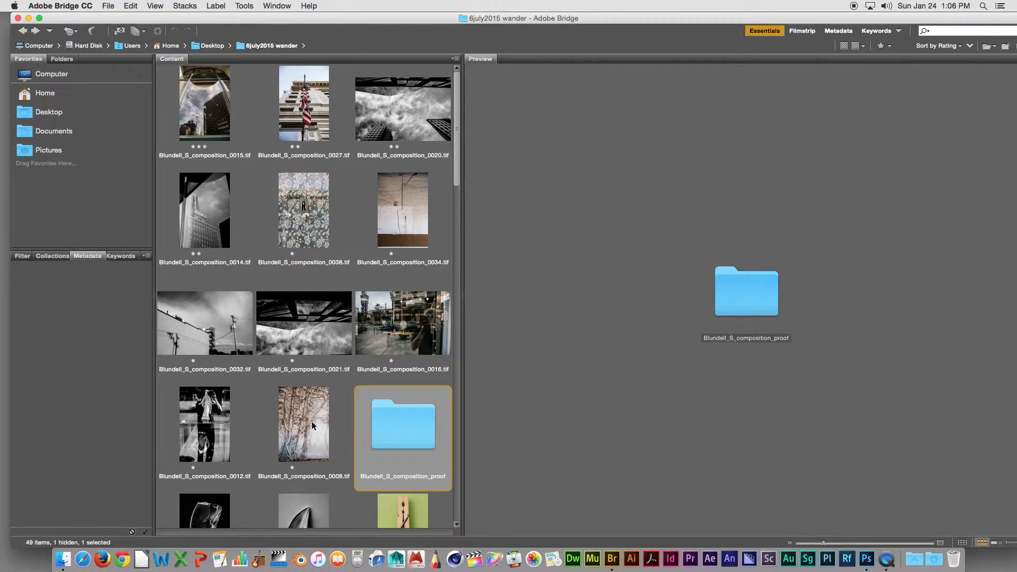